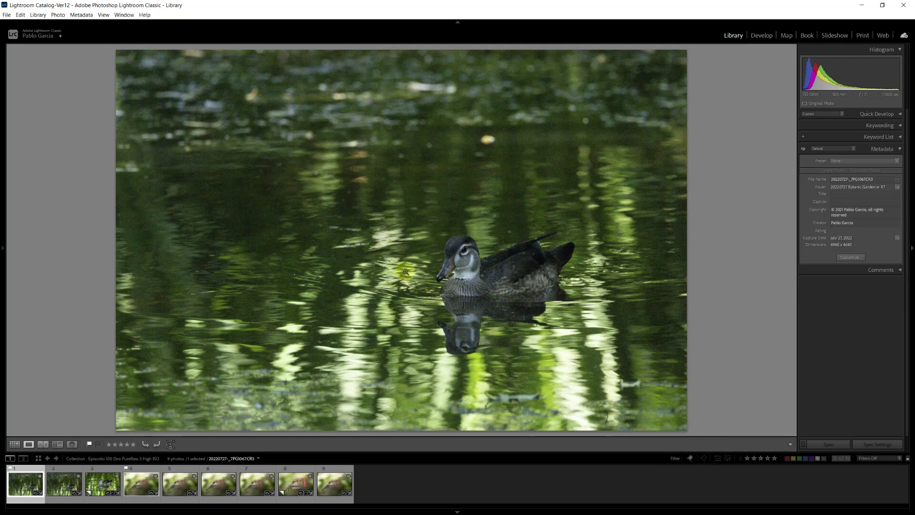
Step: Examine the noise around the duck's head and body in the unprocessed duck photo at close zoom
click(445, 233)
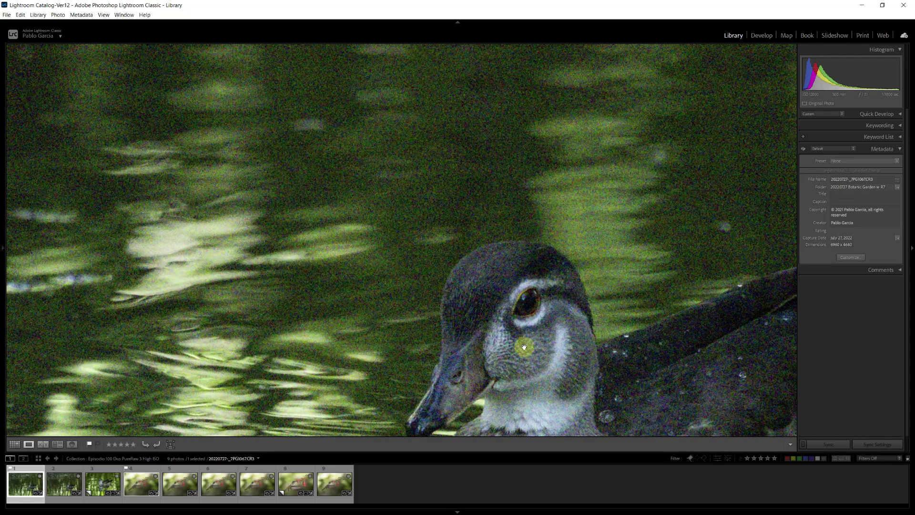
drag(525, 347, 443, 219)
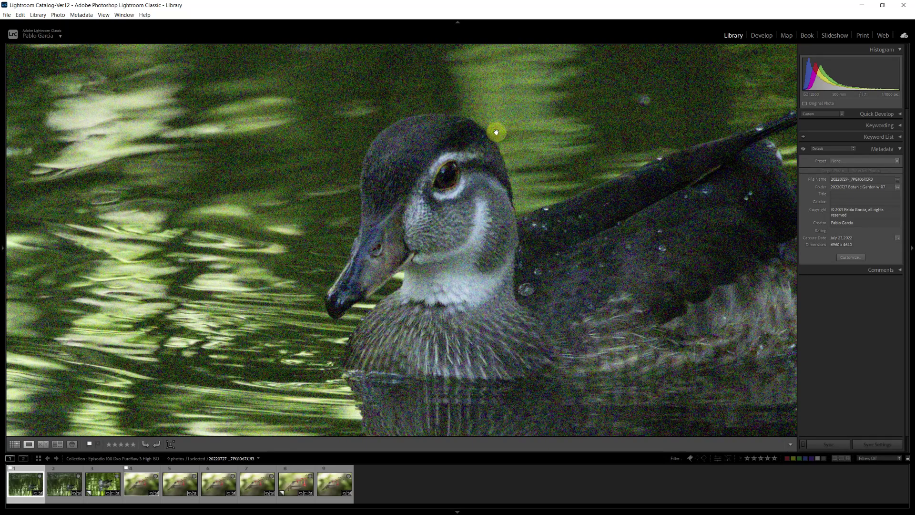
drag(452, 223, 425, 230)
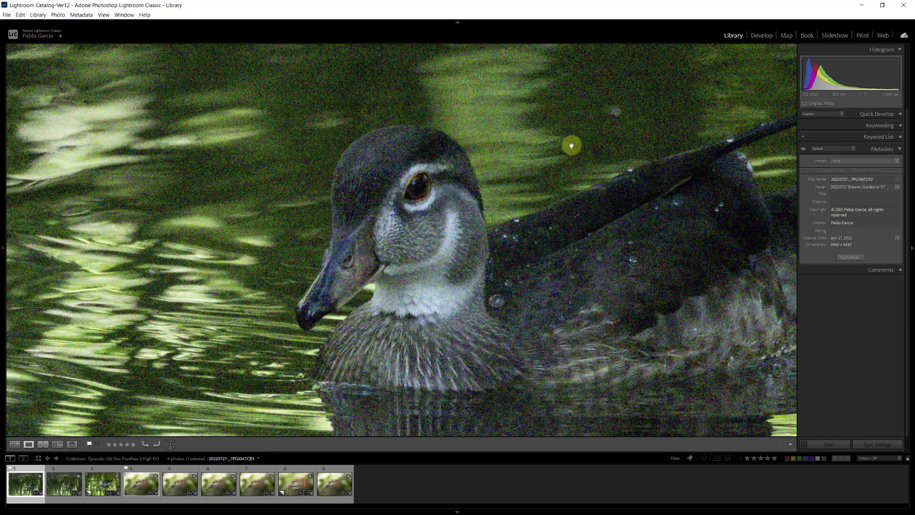
click(430, 215)
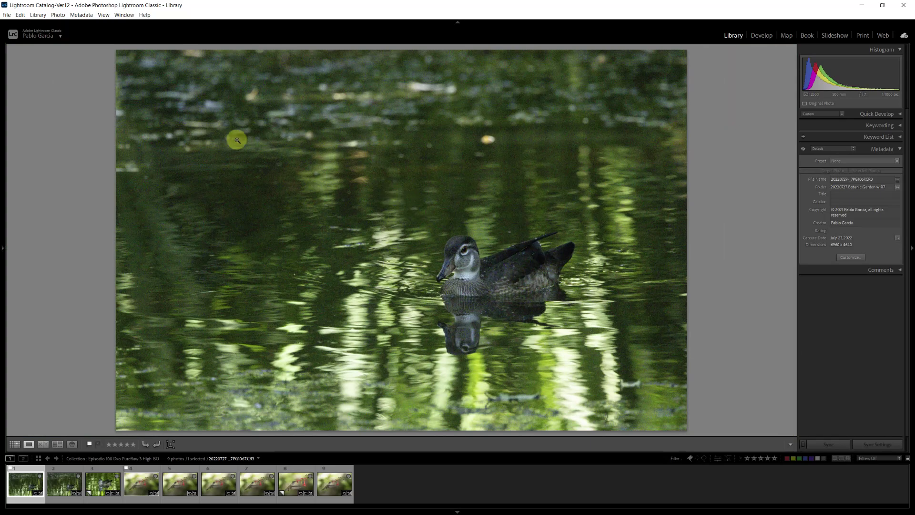
Step: Export the unprocessed duck photo to DxO PureRAW 3 to bring up its processing options
click(7, 15)
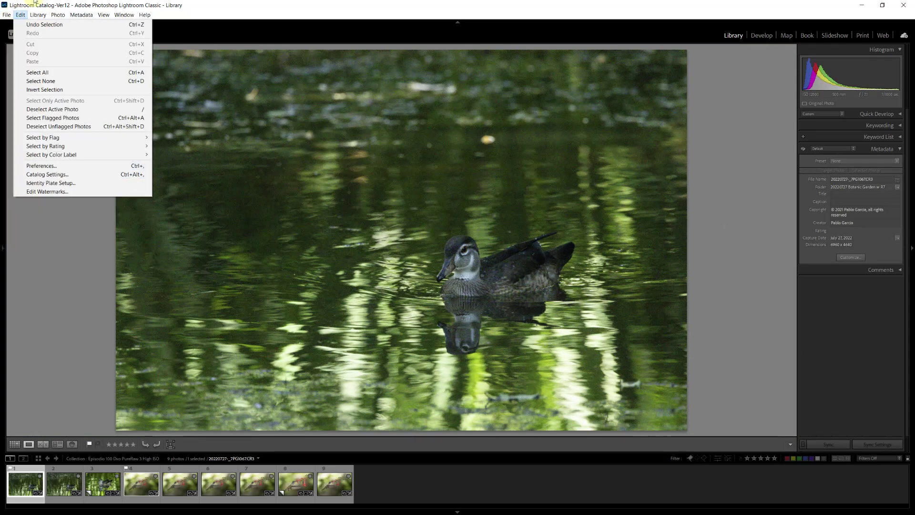
click(267, 8)
right_click(407, 209)
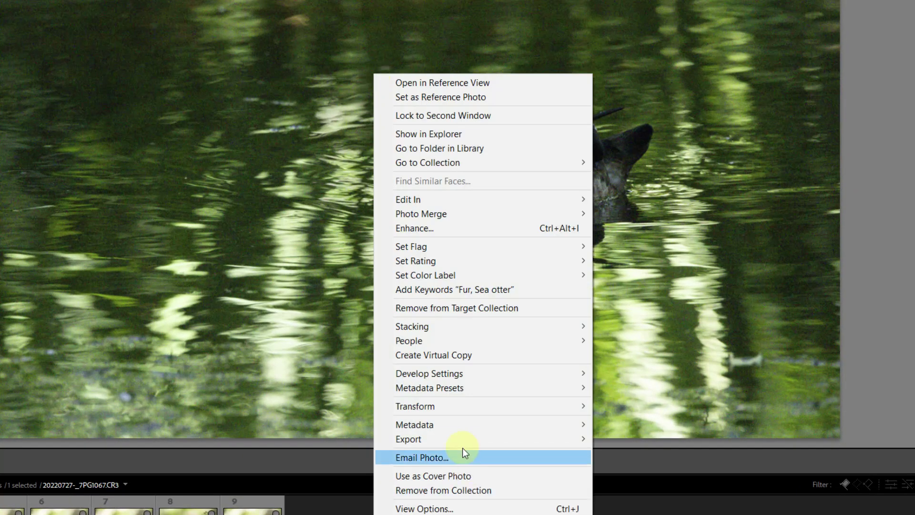
mouse_move(459, 438)
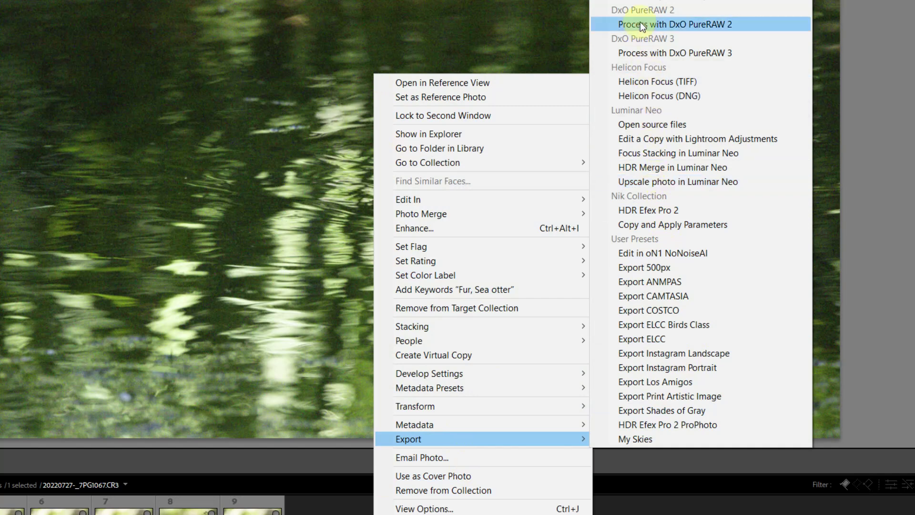
click(649, 51)
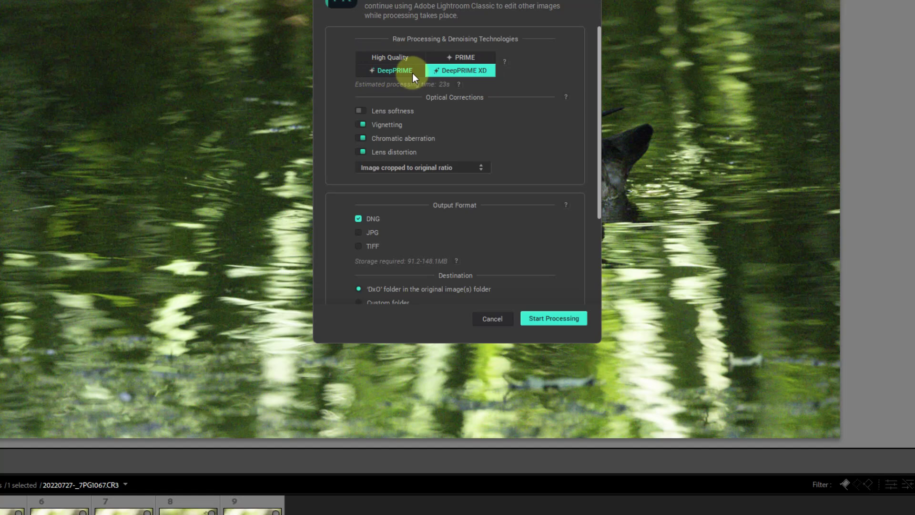
Step: Choose DeepPRIME XD denoising and enable lens softness correction at Standard, reviewing its strength options, and cancel without processing
click(388, 76)
click(451, 70)
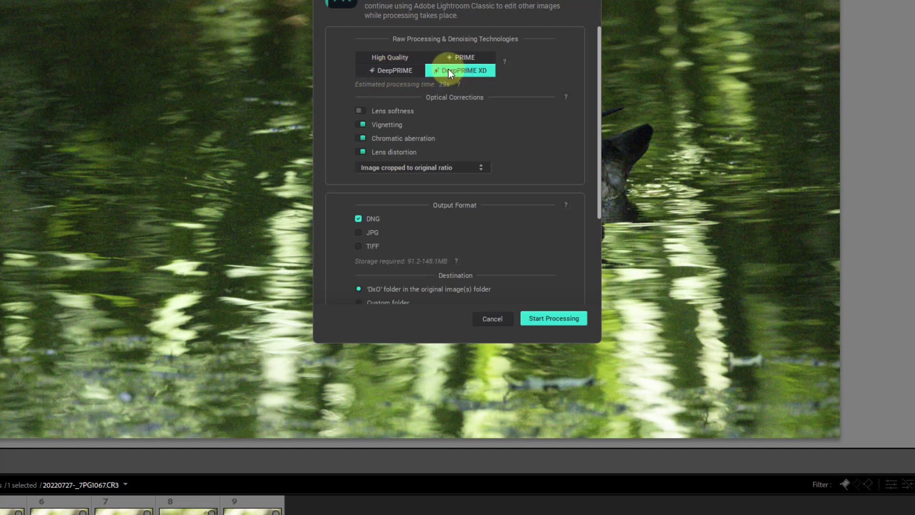
click(362, 110)
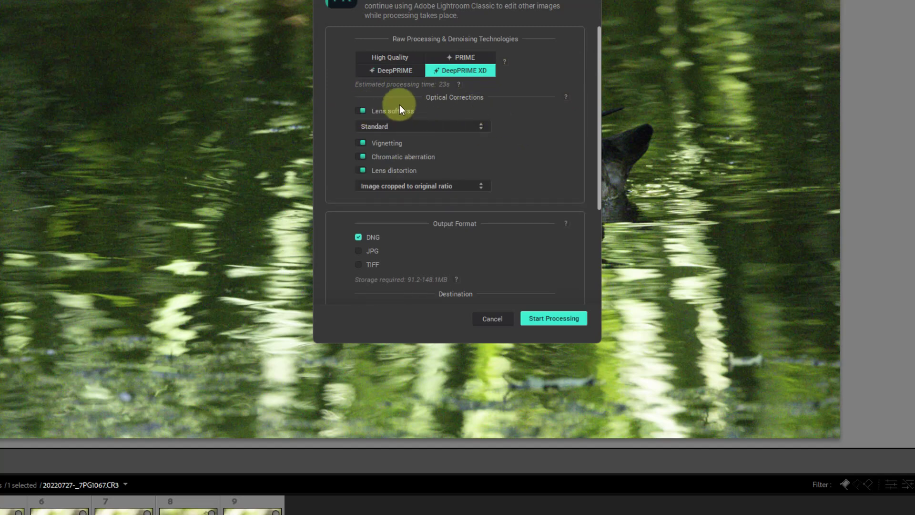
click(439, 127)
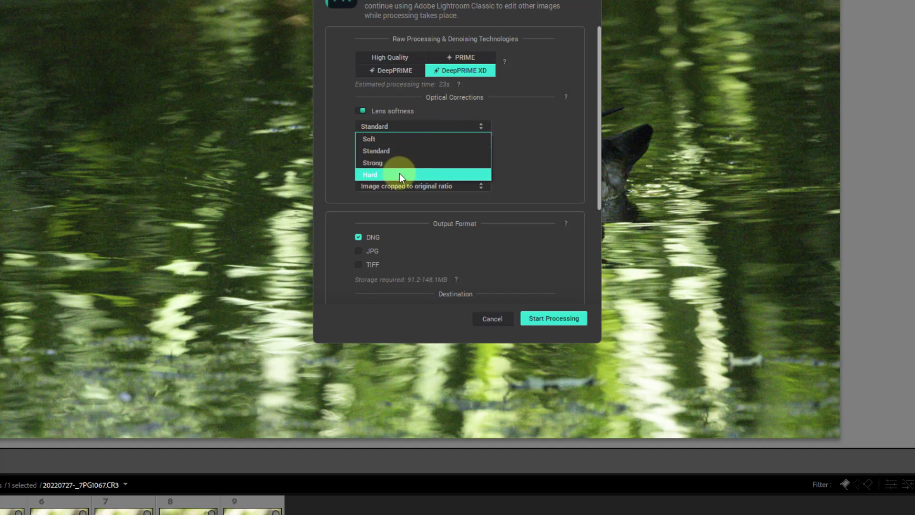
click(538, 109)
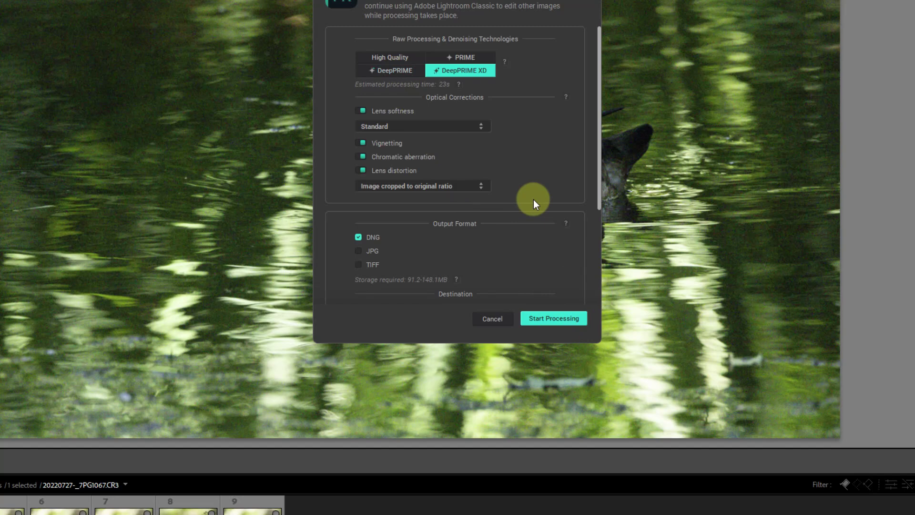
click(494, 318)
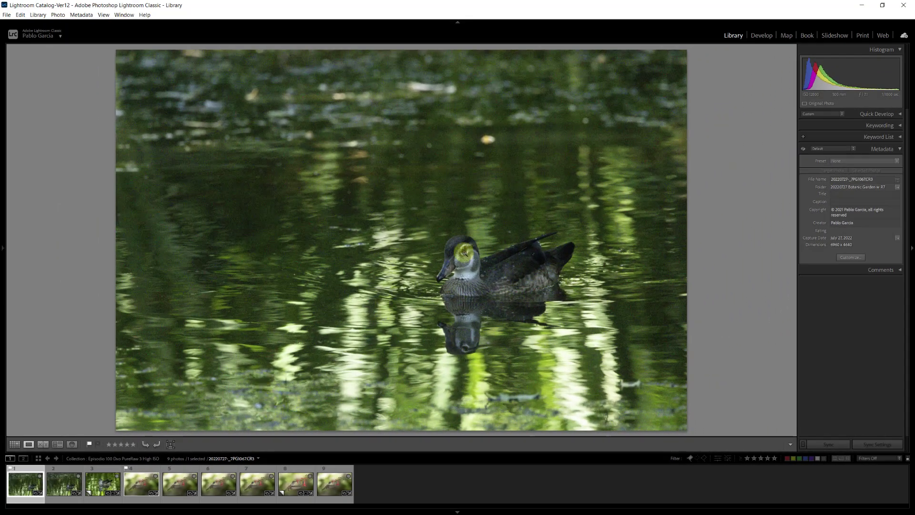
Step: Compare the duck's noise and detail in the original with the DeepPRIME XD Standard DNG, and view the edited virtual copy full screen
click(464, 255)
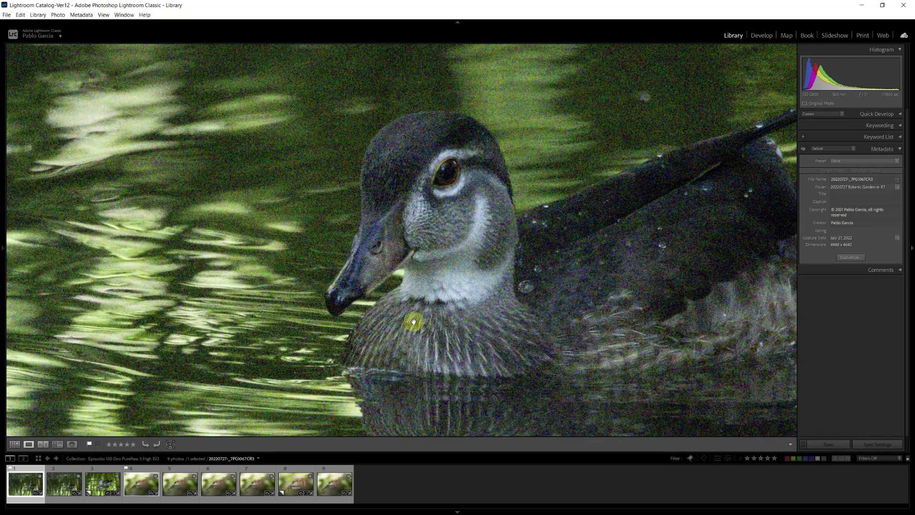
click(74, 472)
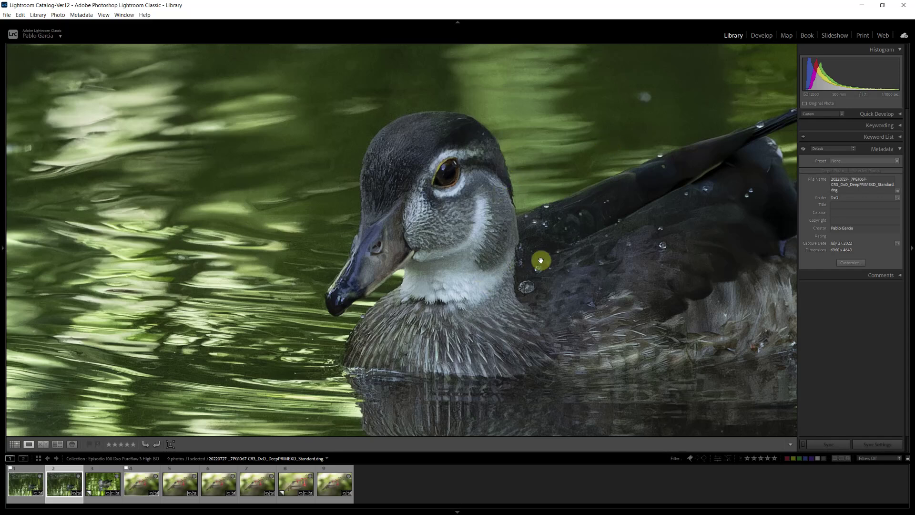
drag(607, 260, 578, 323)
drag(217, 209, 277, 289)
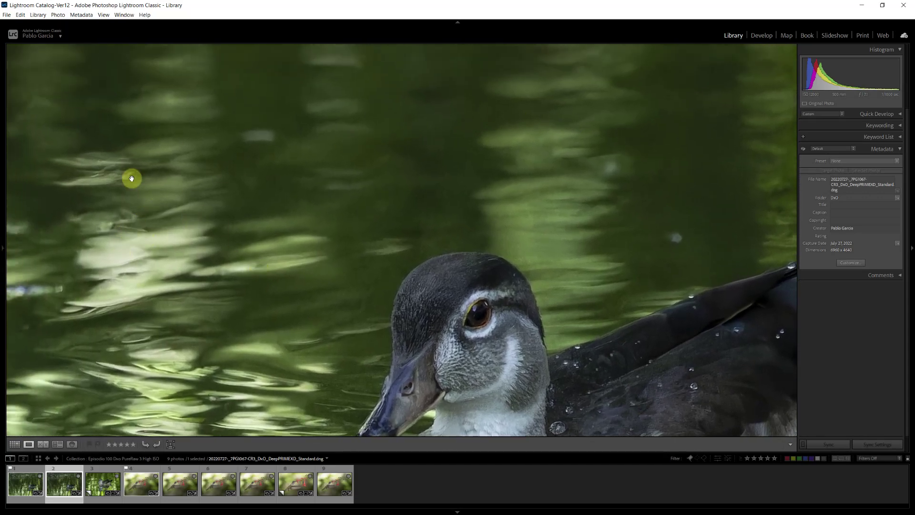
drag(623, 176, 238, 224)
drag(658, 363, 585, 157)
drag(611, 423, 645, 210)
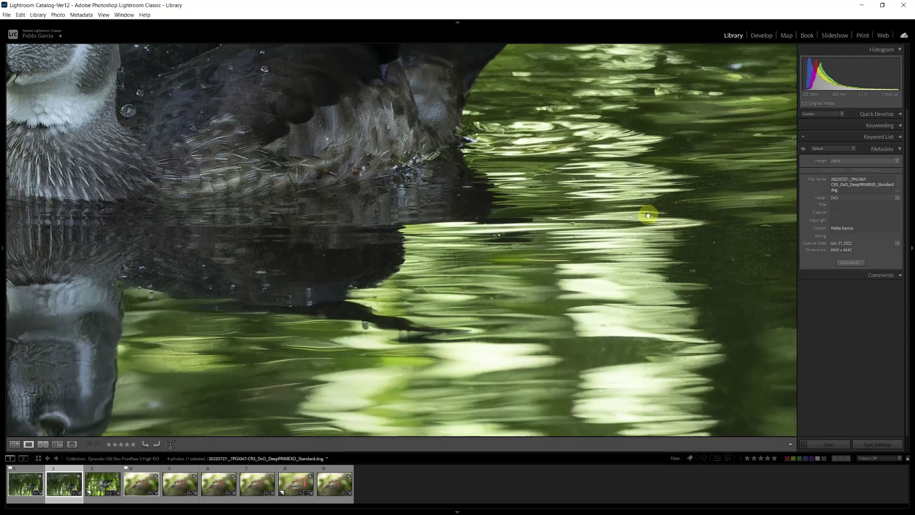
drag(353, 284, 646, 480)
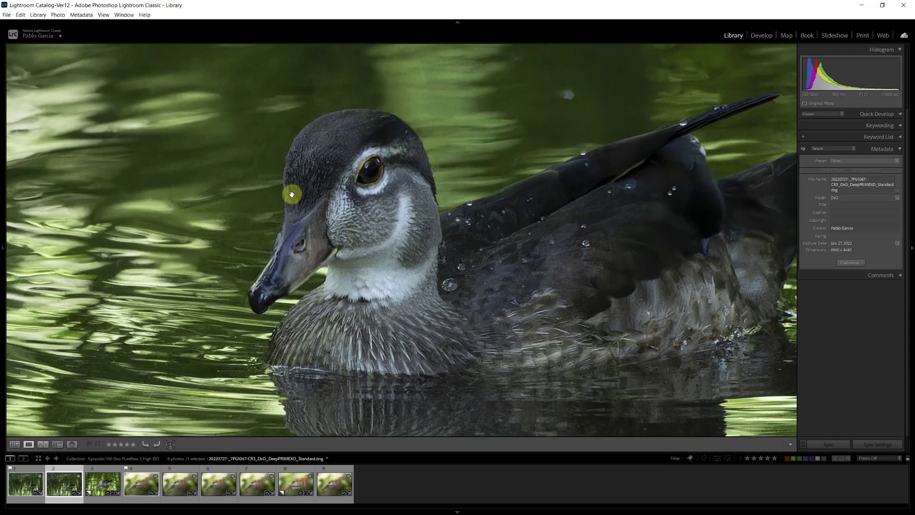
drag(605, 296, 632, 277)
click(356, 228)
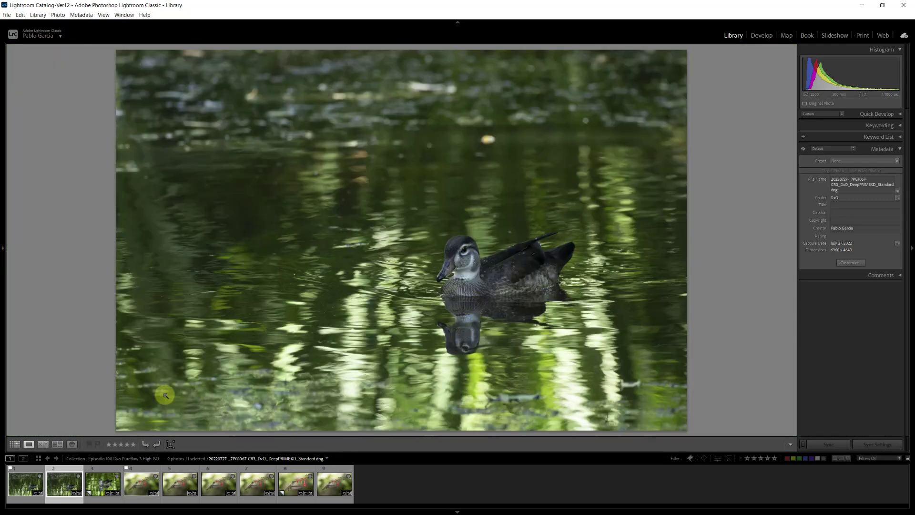
click(106, 467)
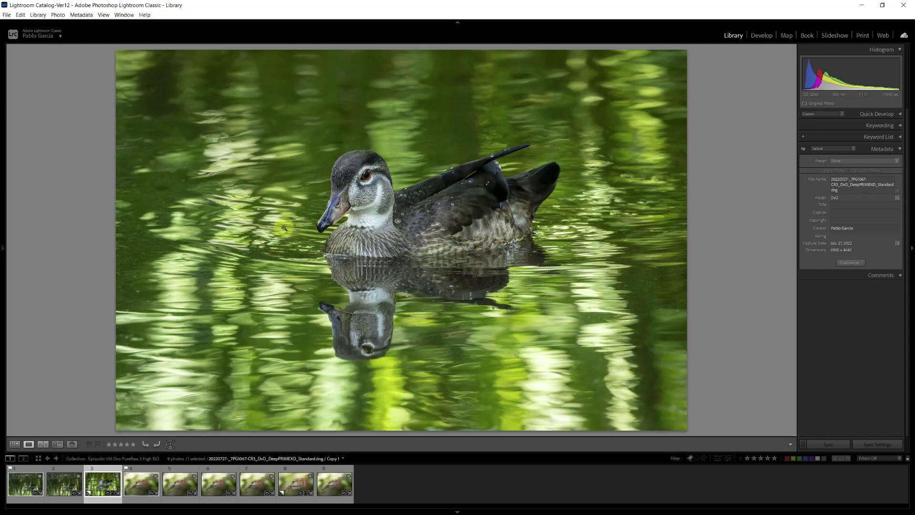
key(f)
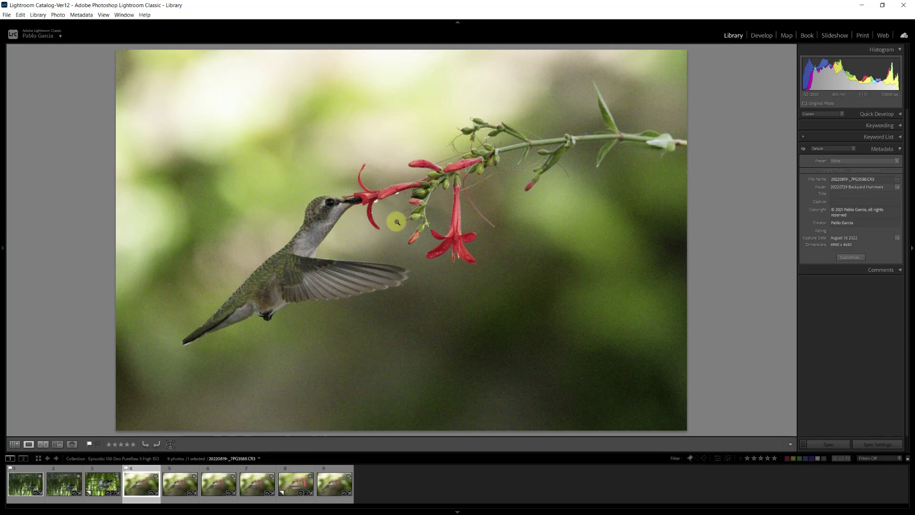
Step: Examine the noise on the head, wing and background of the unprocessed hummingbird photo
click(327, 205)
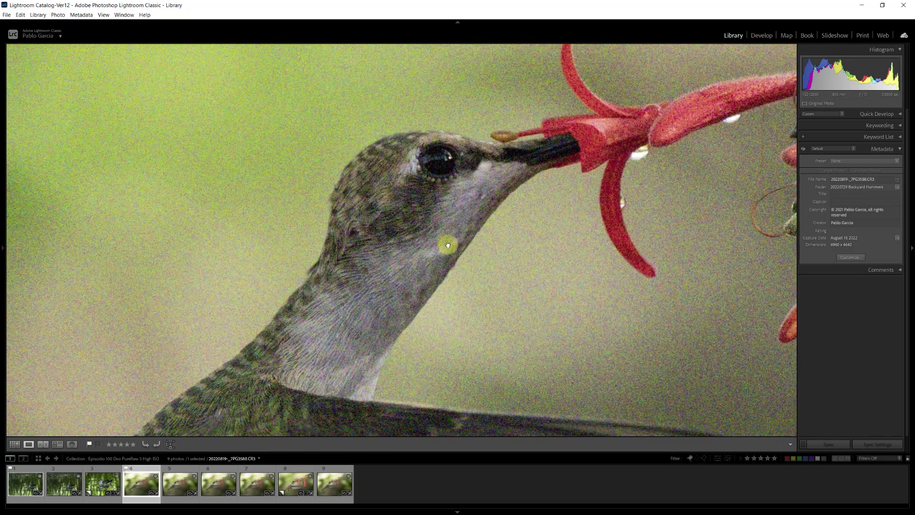
drag(448, 245, 419, 221)
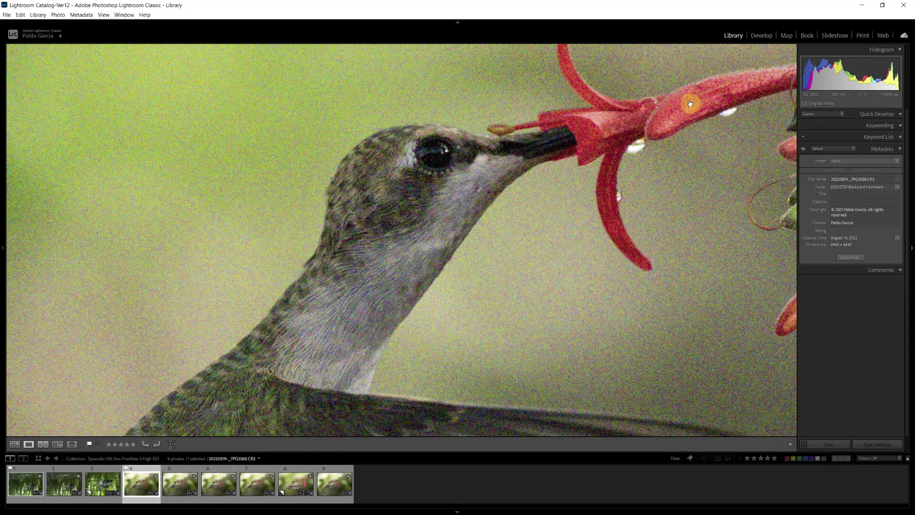
click(556, 290)
click(496, 286)
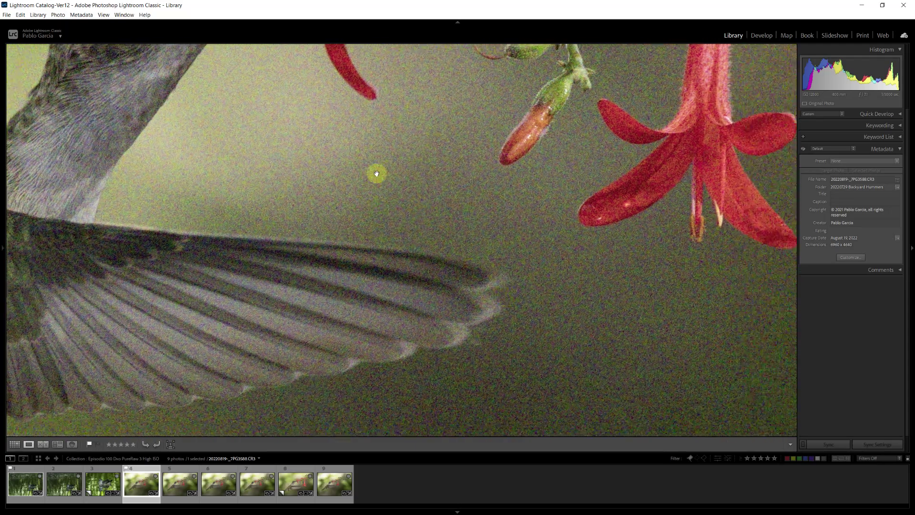
click(417, 206)
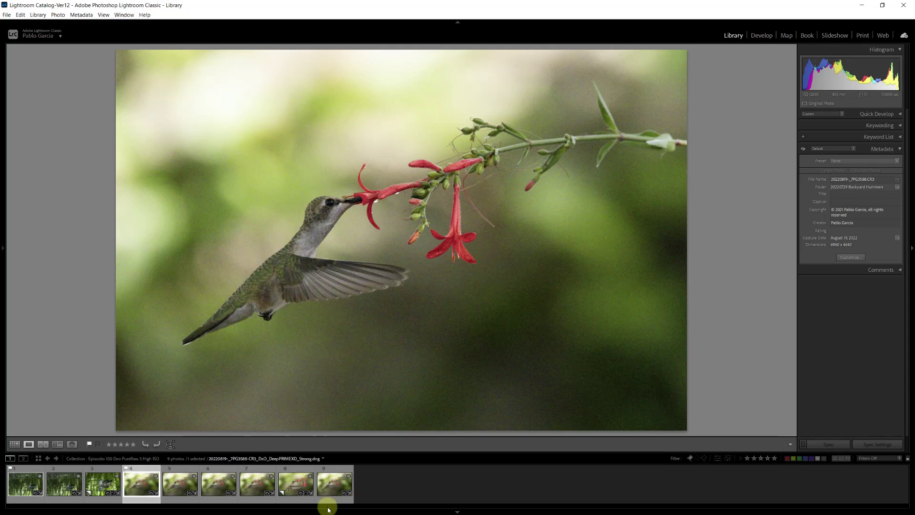
Step: Examine the feather detail and background of the hummingbird's DeepPRIME XD Standard DNG from head to tail
click(188, 474)
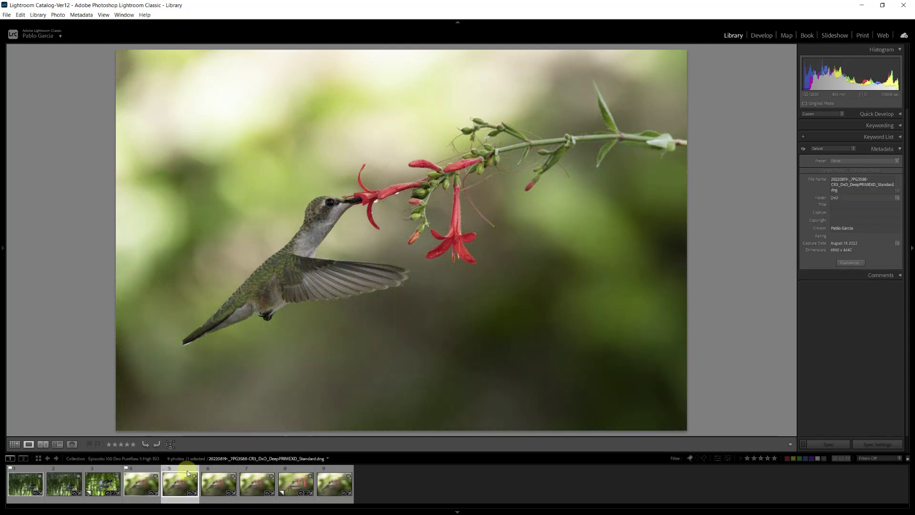
click(336, 224)
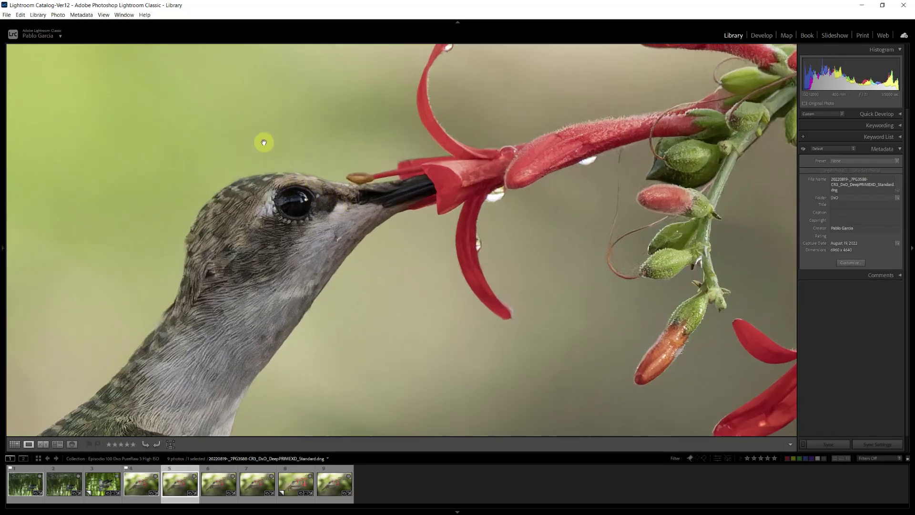
drag(261, 141, 414, 159)
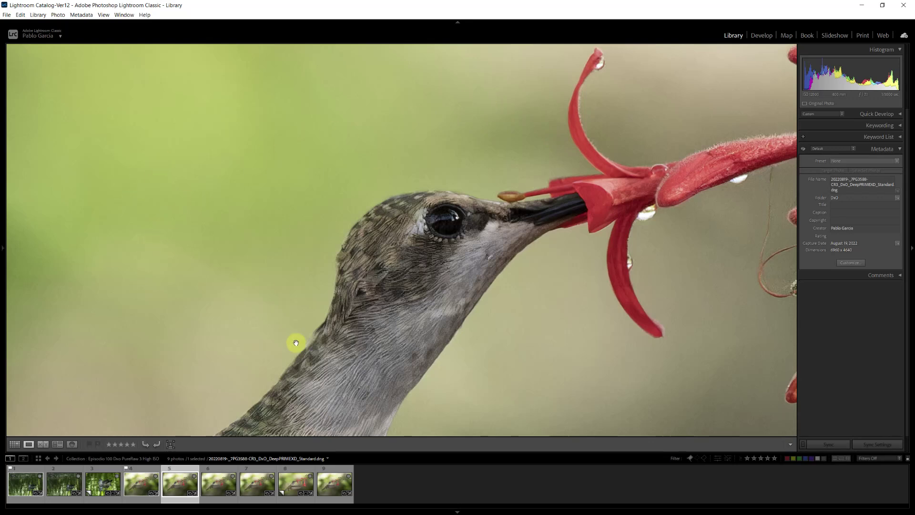
drag(372, 352, 353, 272)
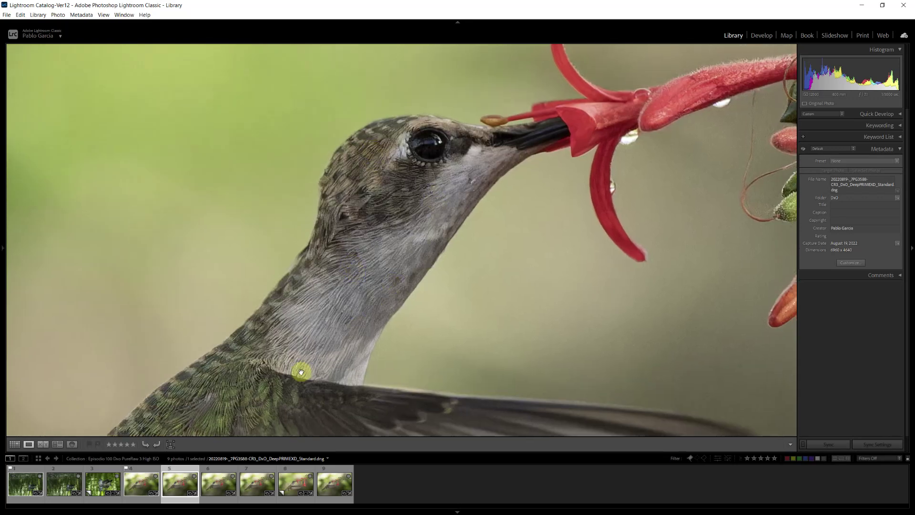
drag(358, 284, 277, 294)
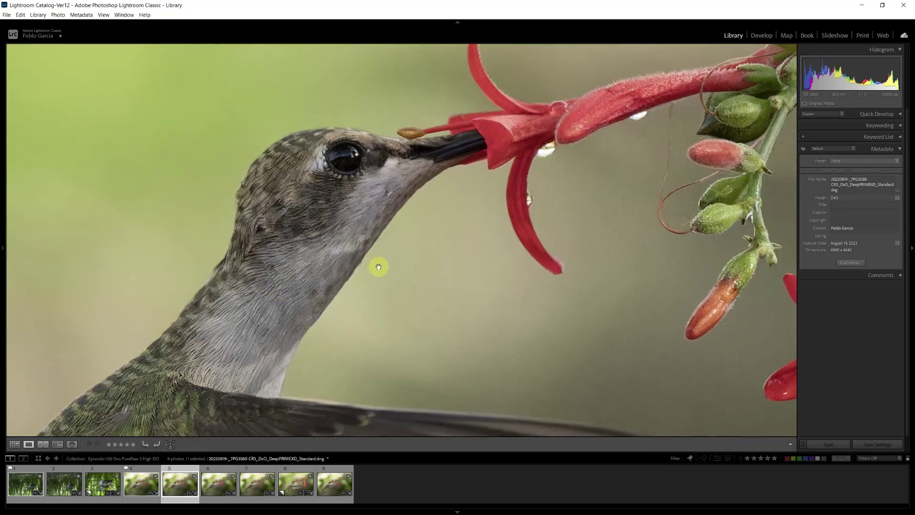
click(421, 258)
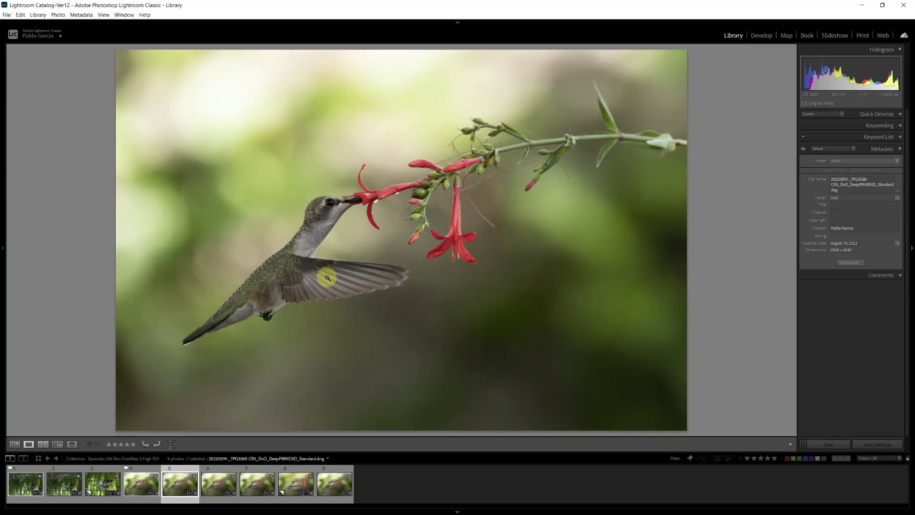
click(292, 256)
drag(279, 304, 437, 187)
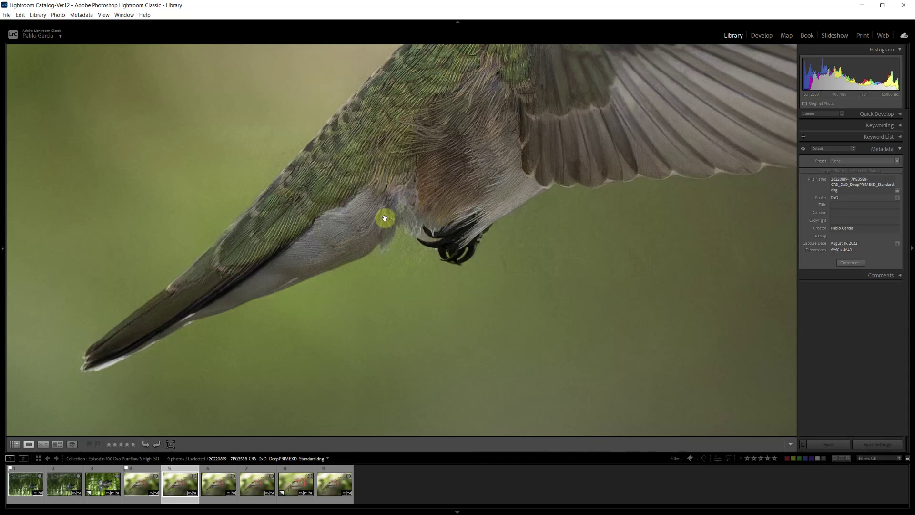
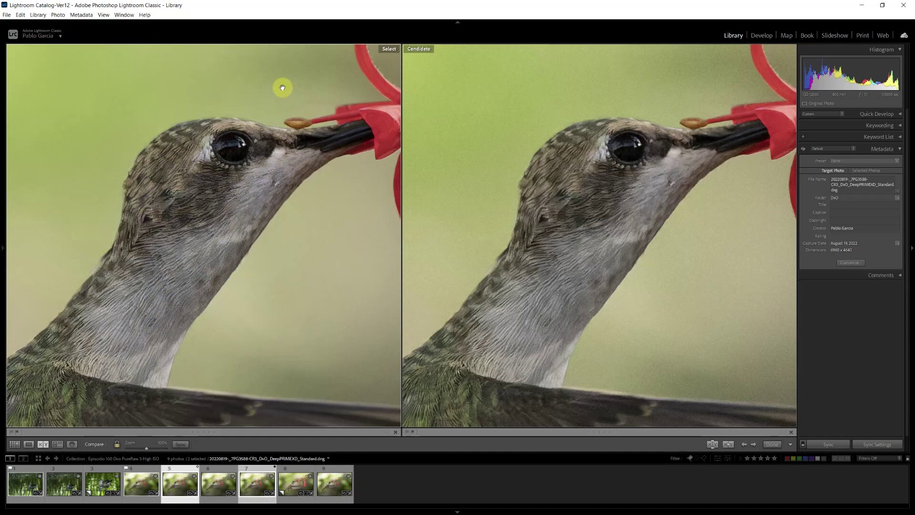
Step: Compare the hummingbird's wing, belly and feet side by side in the DeepPRIME XD Standard DNG and the candidate version
drag(291, 323, 345, 137)
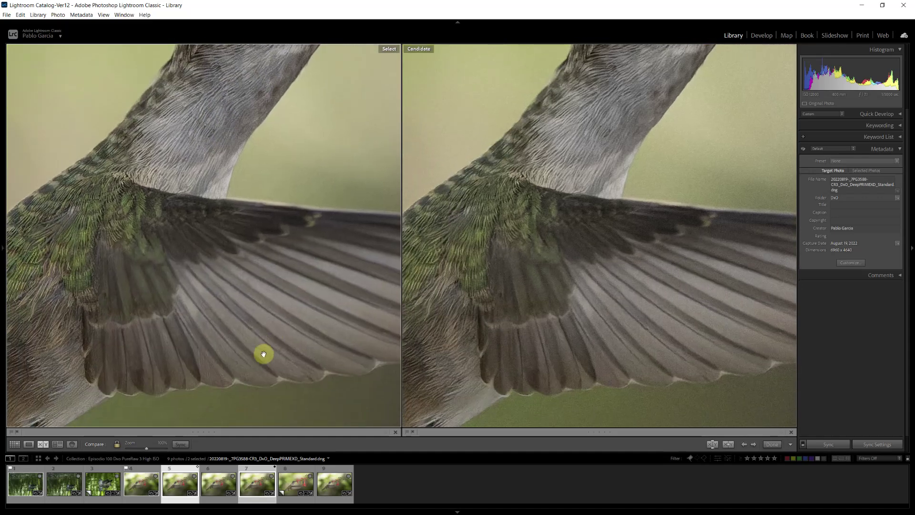
drag(264, 354, 343, 158)
drag(229, 349, 324, 345)
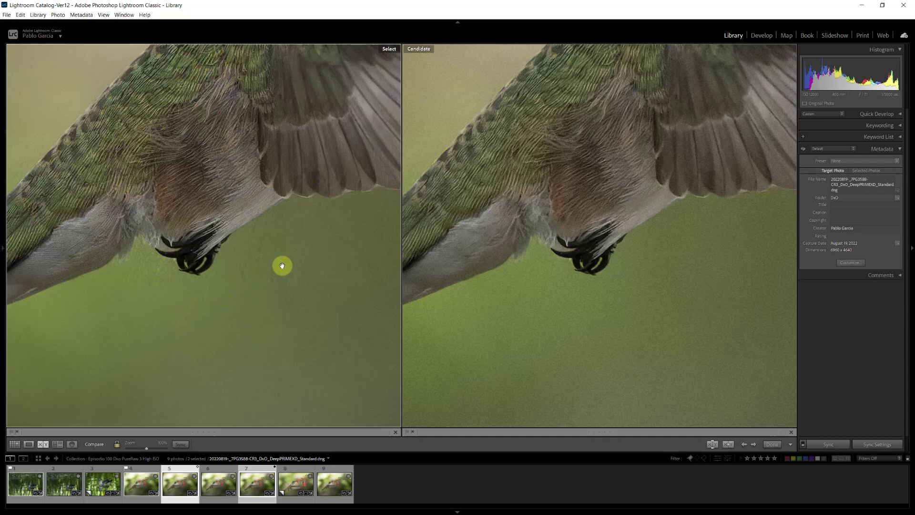
Step: Inspect the overlays of Mask 1 and the brushed Mask 2 on the edited hummingbird virtual copy in the Develop module
key(e)
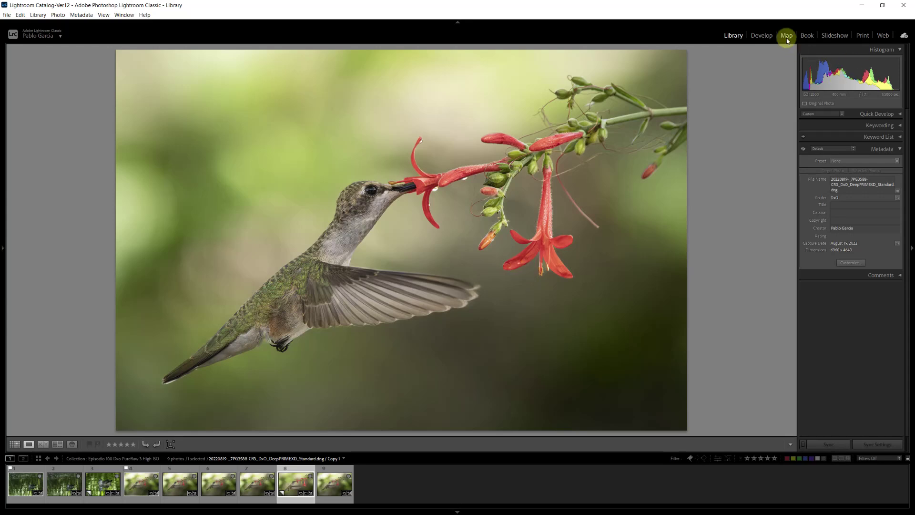
click(758, 33)
click(882, 119)
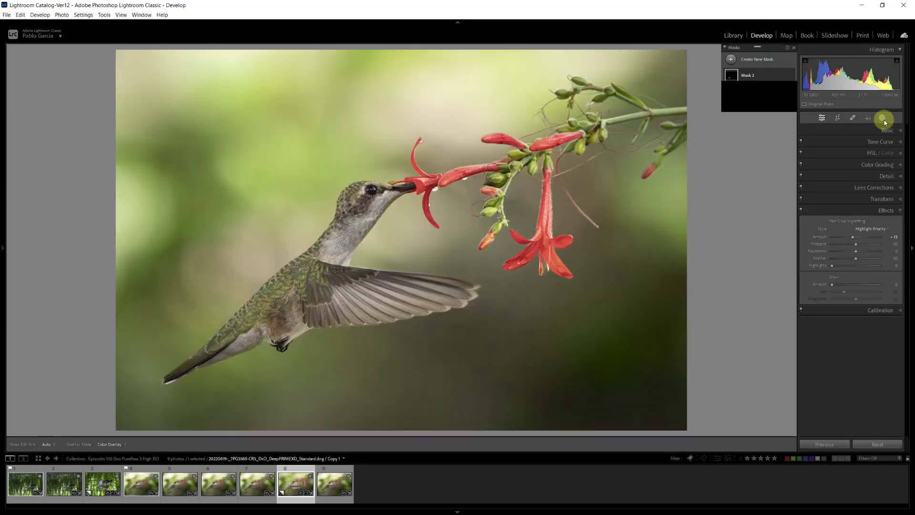
click(770, 92)
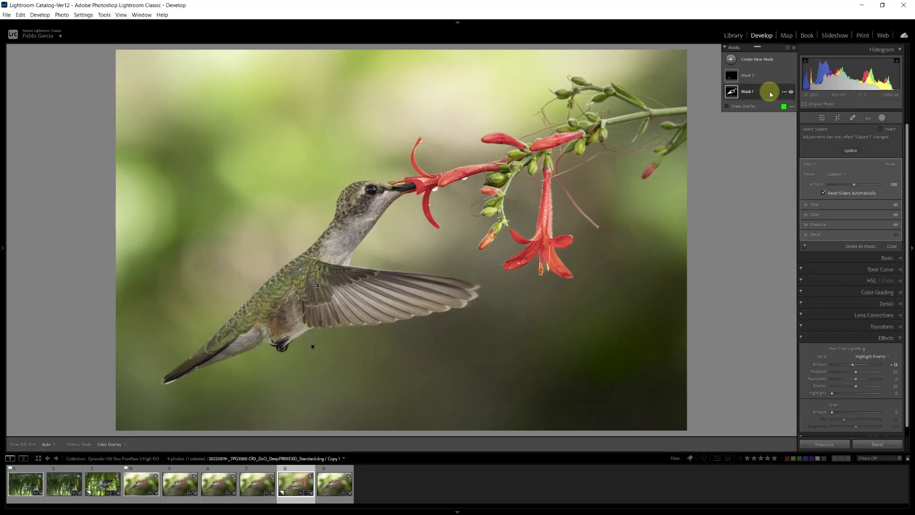
key(o)
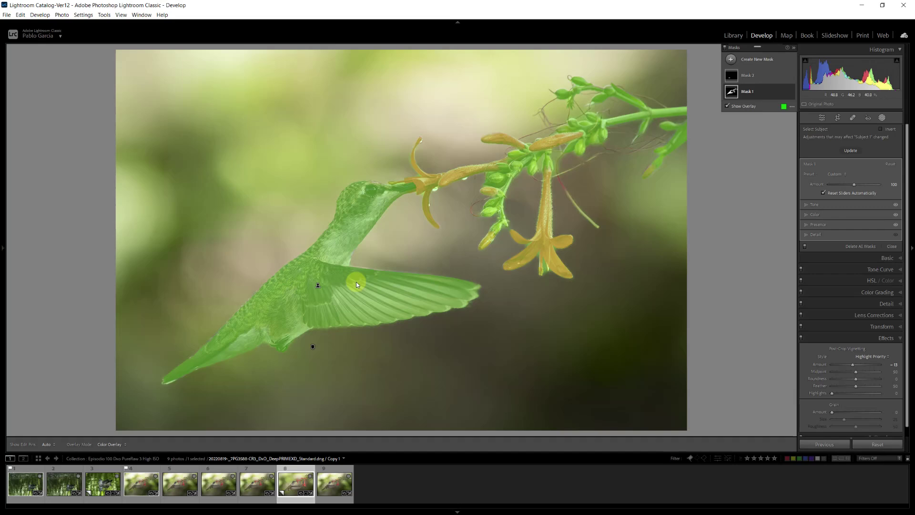
click(761, 77)
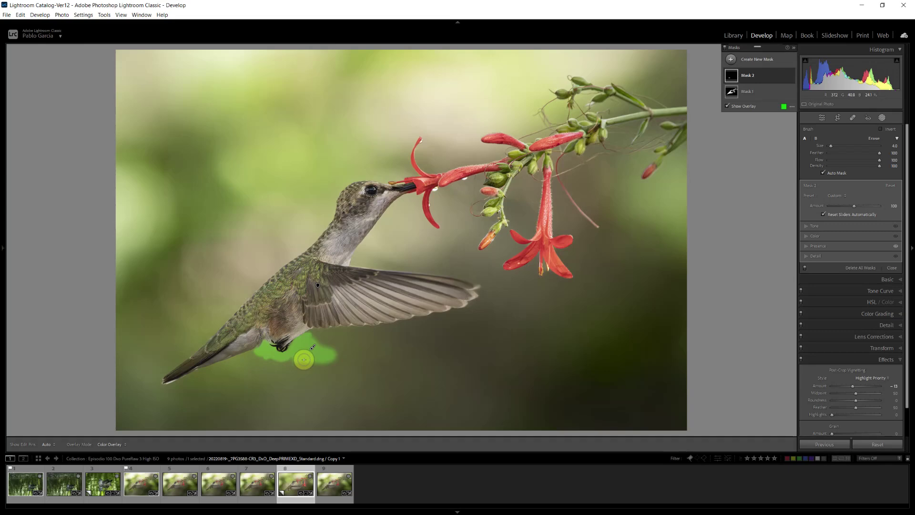
key(o)
Step: Compare the background around the hummingbird's feet close up with Mask 2 repeatedly hidden and shown
key(z)
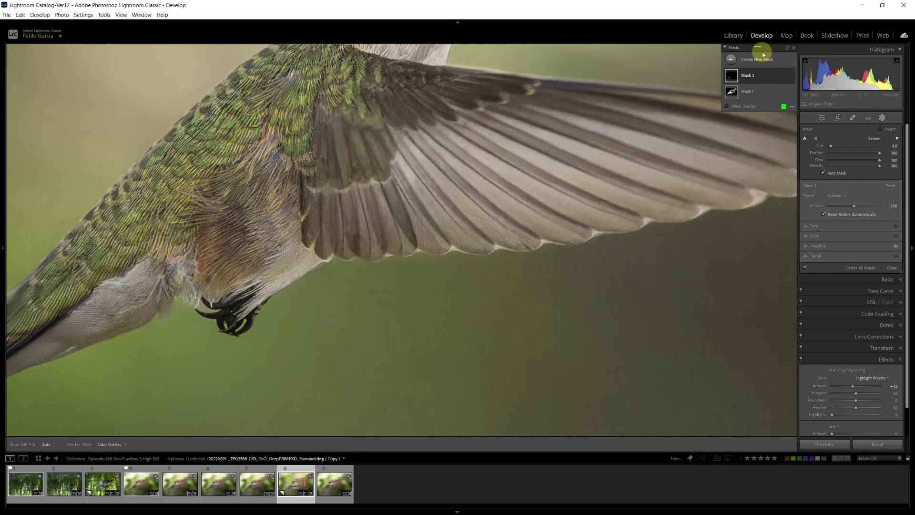
click(791, 76)
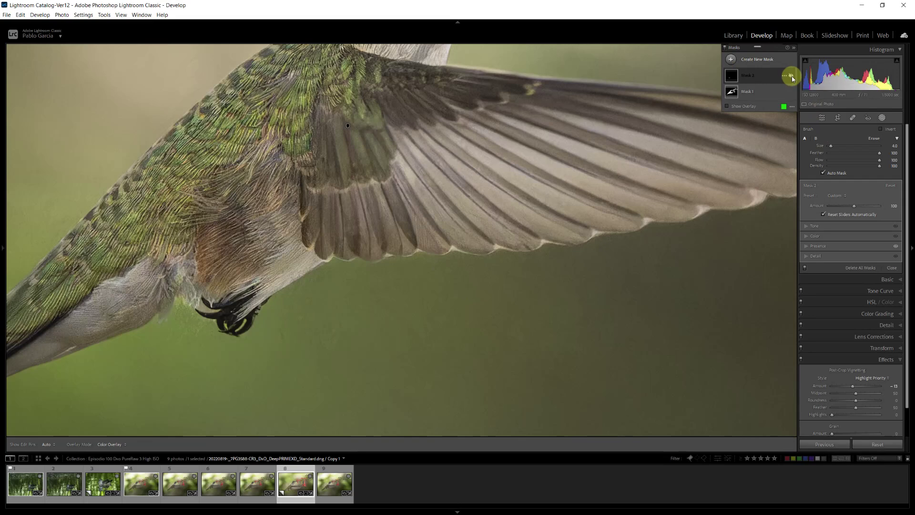
click(792, 76)
click(791, 76)
click(792, 76)
click(792, 76)
click(791, 76)
click(791, 76)
click(791, 77)
click(791, 77)
click(791, 76)
click(791, 76)
click(791, 76)
click(791, 76)
click(791, 77)
key(z)
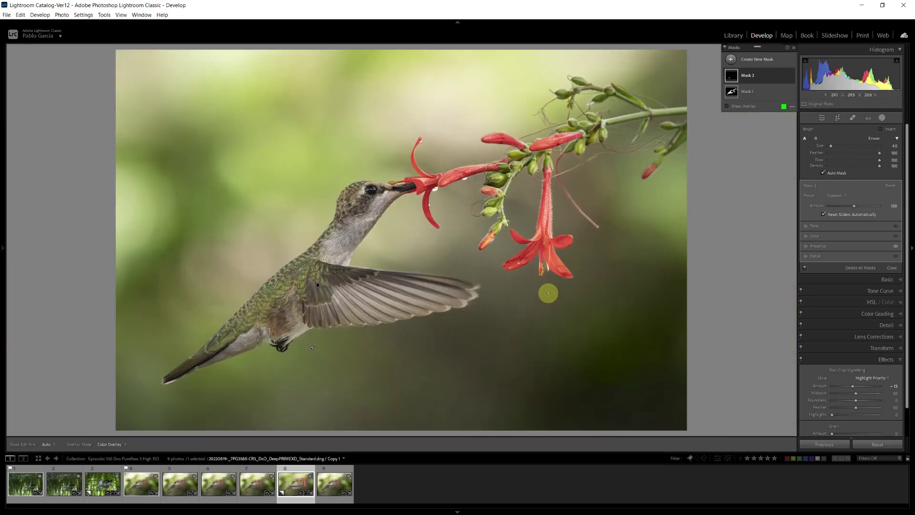